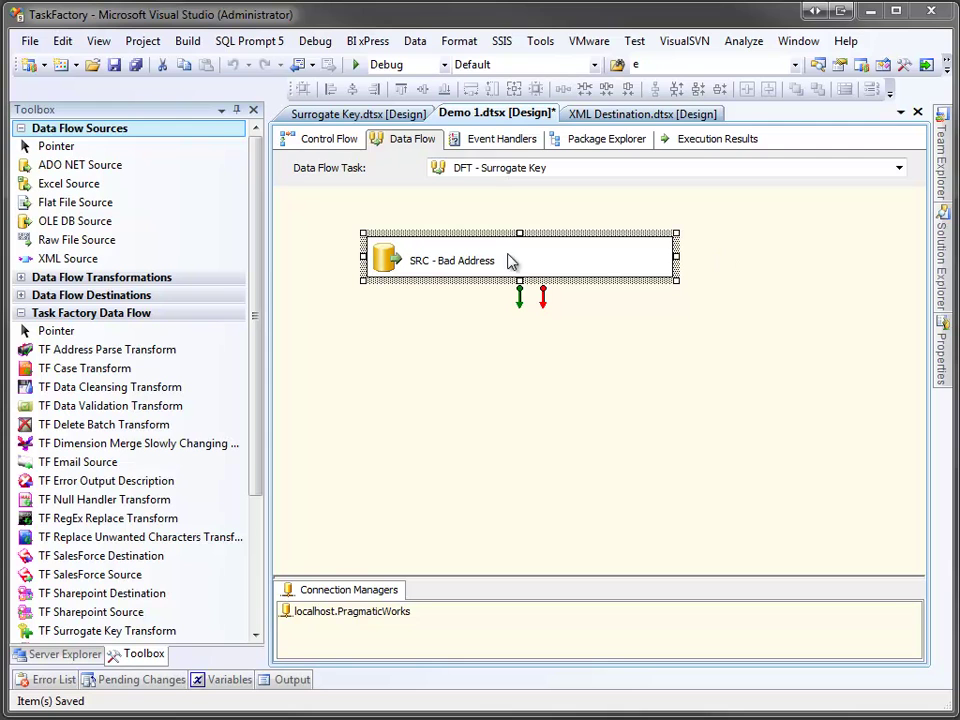
Preview the rows of the SRC - Bad Address source, widening the BadAddress column to read the full addresses, and close its editor
double_click(383, 262)
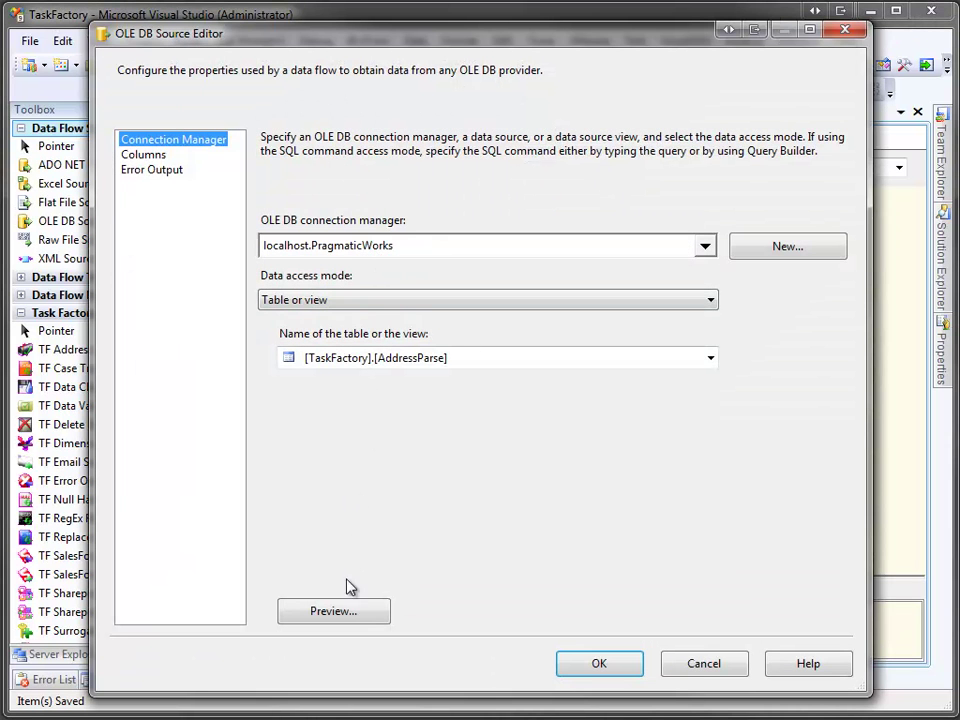
click(341, 613)
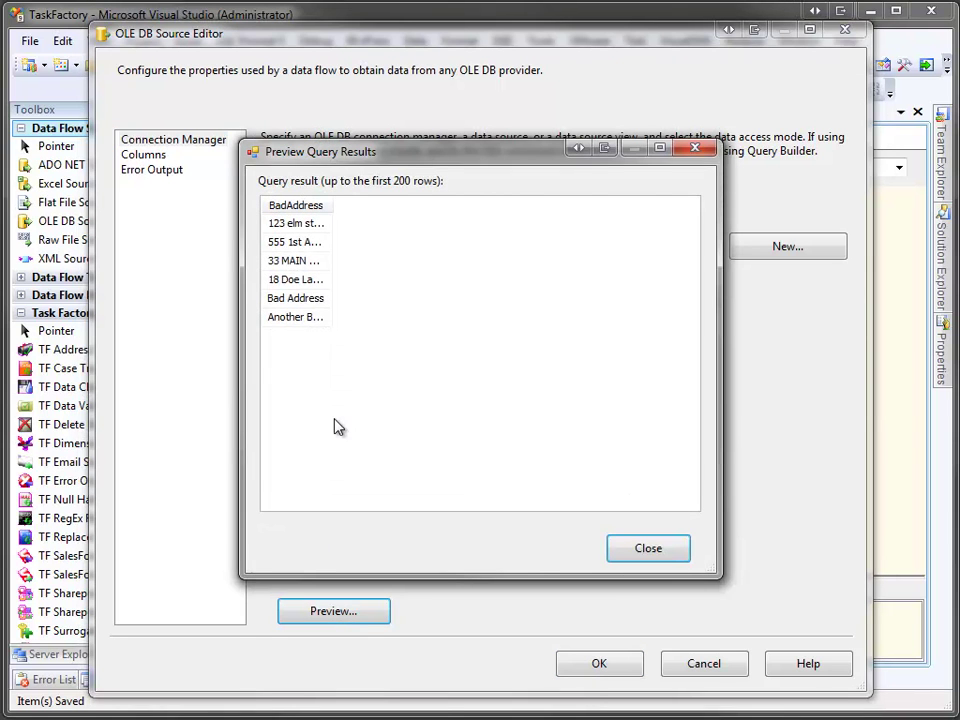
drag(332, 205, 508, 246)
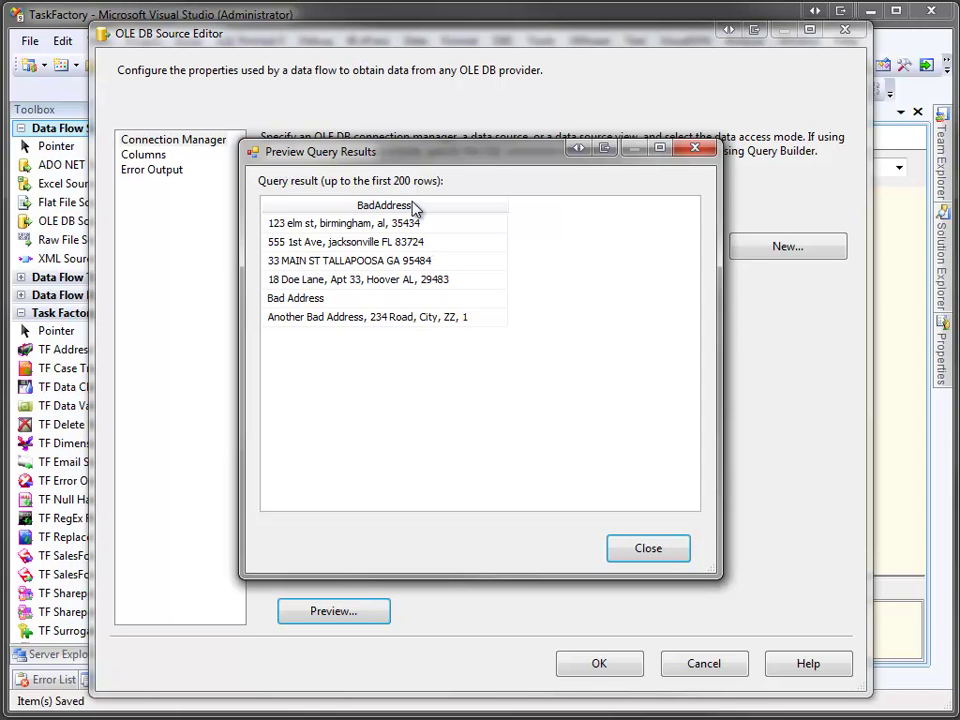
click(648, 549)
click(617, 664)
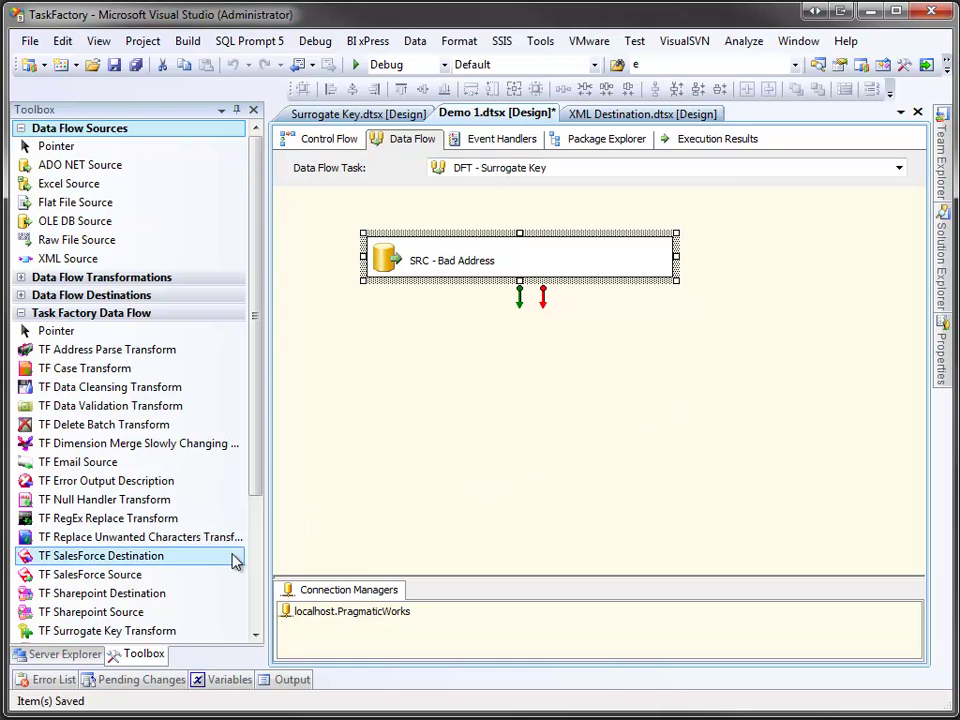
Add a TF Surrogate Key Transform below SRC - Bad Address and connect the source's regular output to it
drag(148, 638, 378, 368)
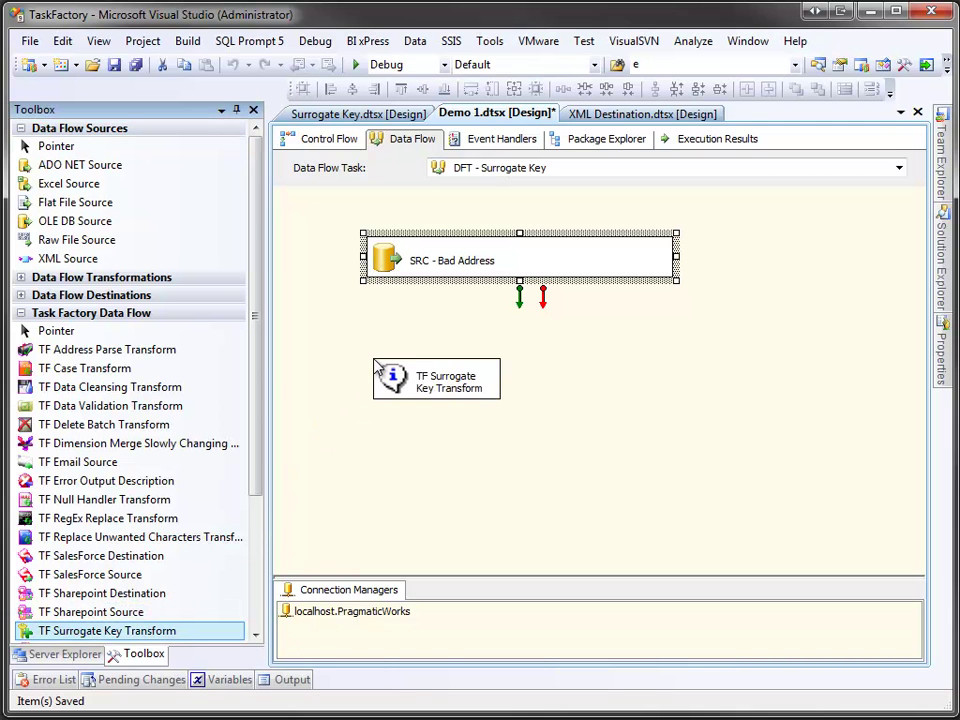
click(489, 272)
drag(519, 300, 450, 378)
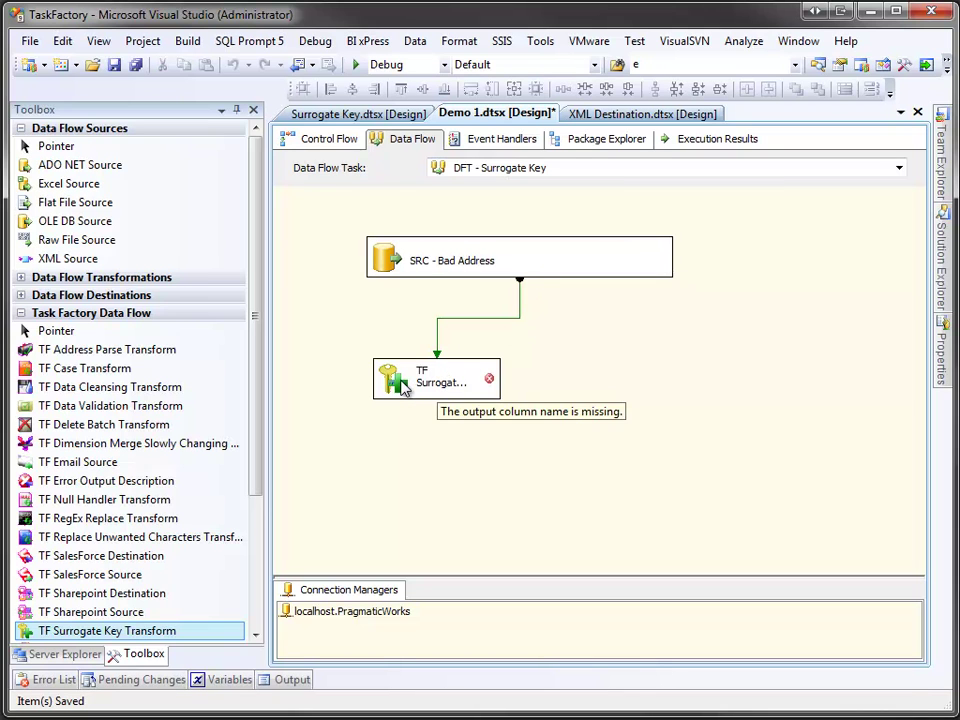
In the surrogate key transform, name the output column BadAddressSK and set the seed to the text value 1
double_click(400, 388)
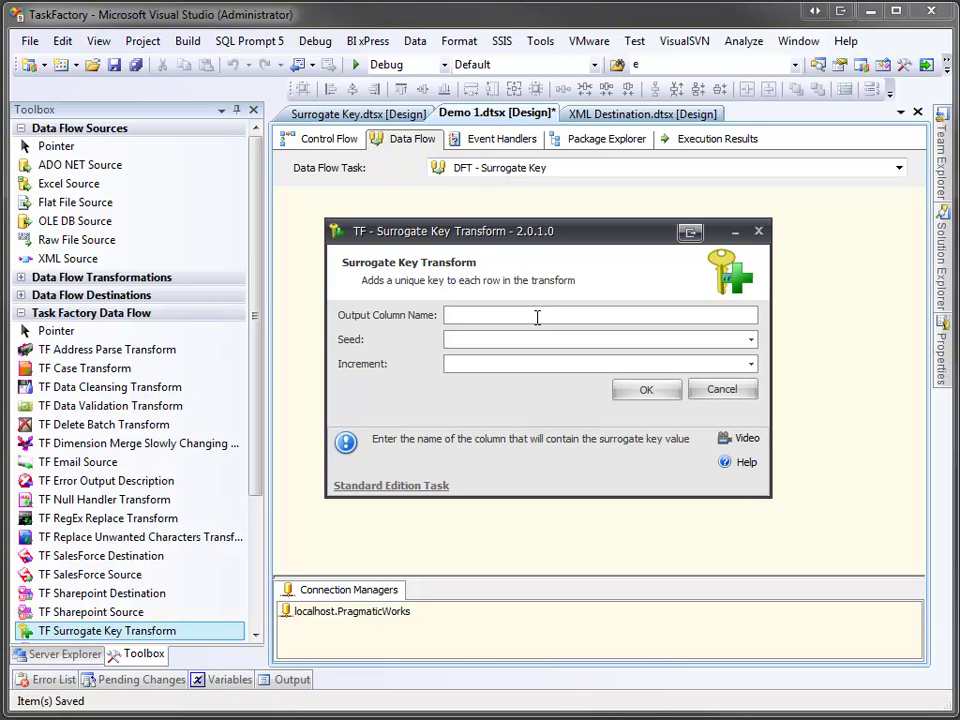
text(BadAddressSK)
key(Tab)
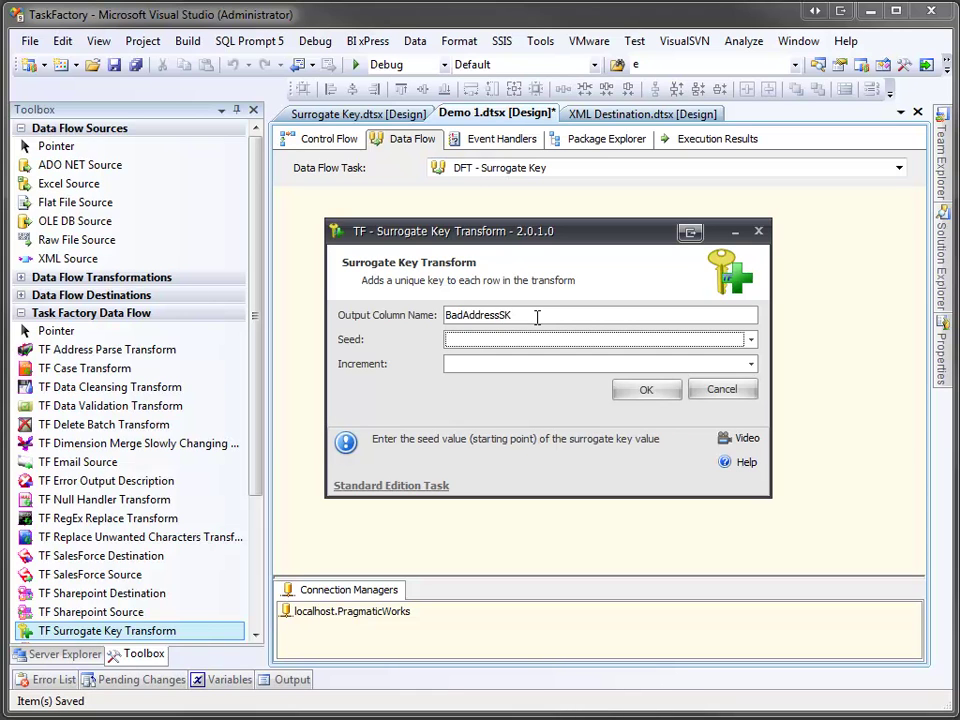
click(749, 341)
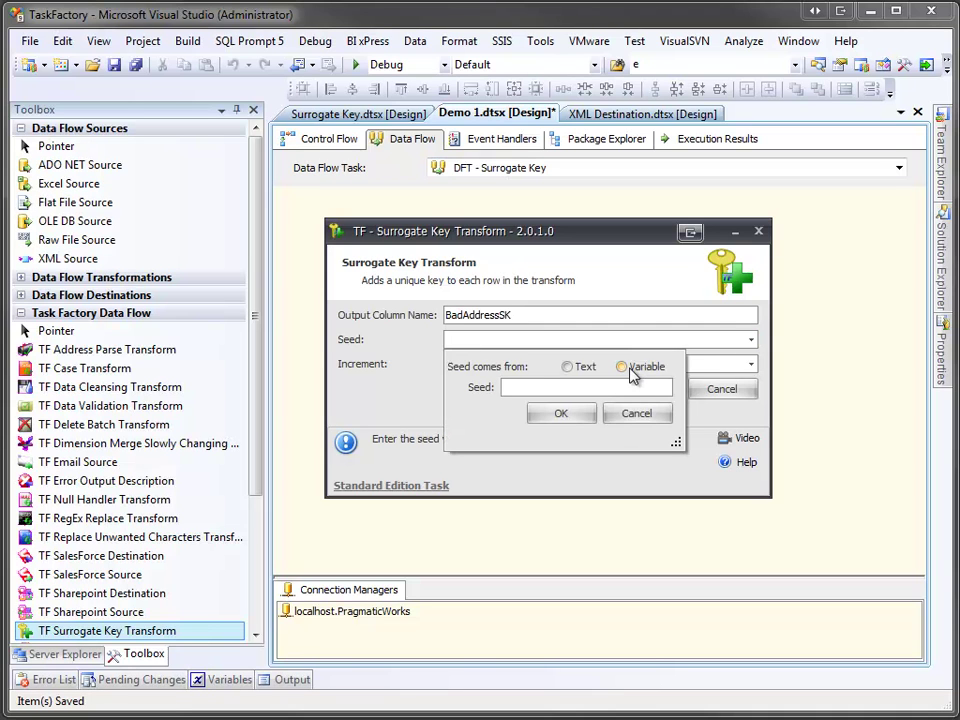
click(583, 368)
click(567, 387)
text(1)
click(565, 414)
Set the surrogate key increment to 1 and accept the transform's settings
click(583, 366)
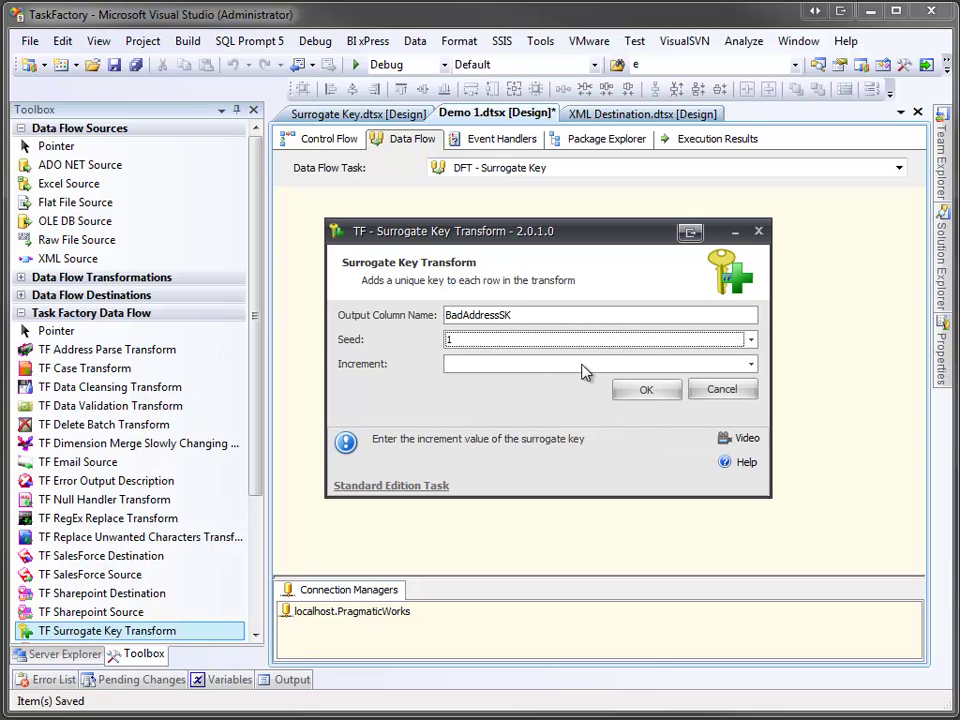
click(560, 413)
text(1)
click(566, 442)
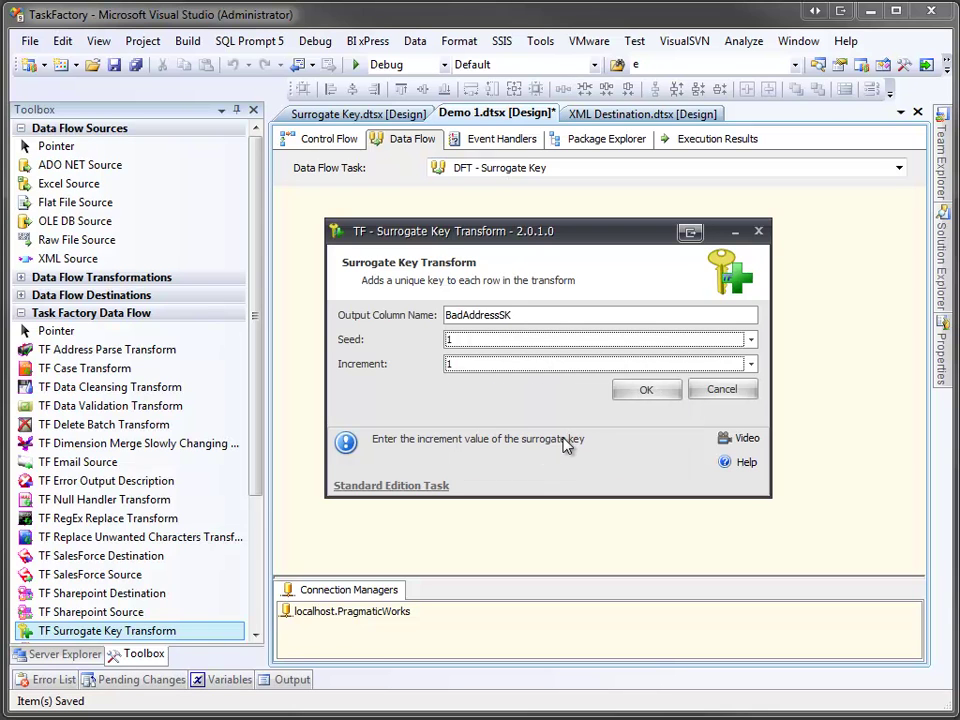
click(636, 391)
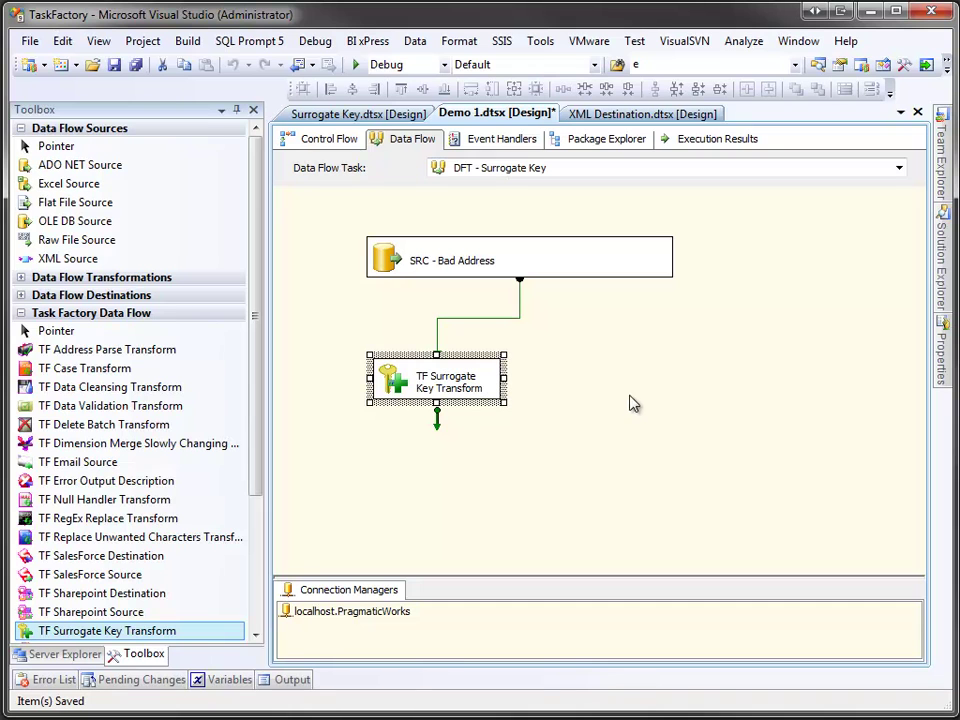
Add a TF Terminator Destination below the surrogate key transform and connect the transform's output to it
drag(259, 429, 246, 544)
drag(180, 483, 396, 466)
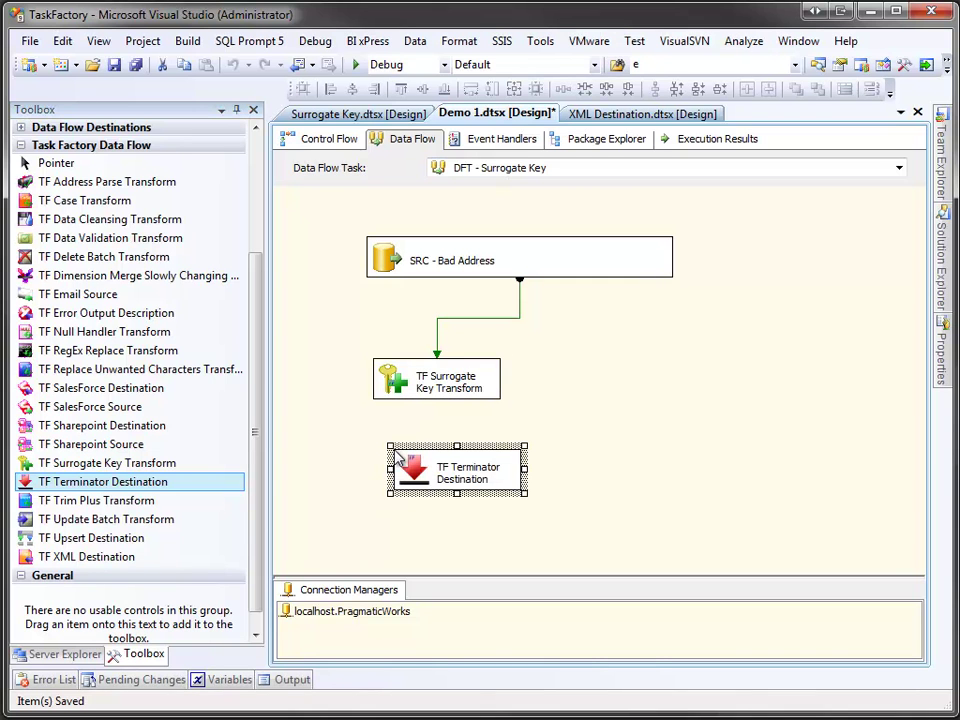
click(440, 389)
drag(437, 421, 440, 466)
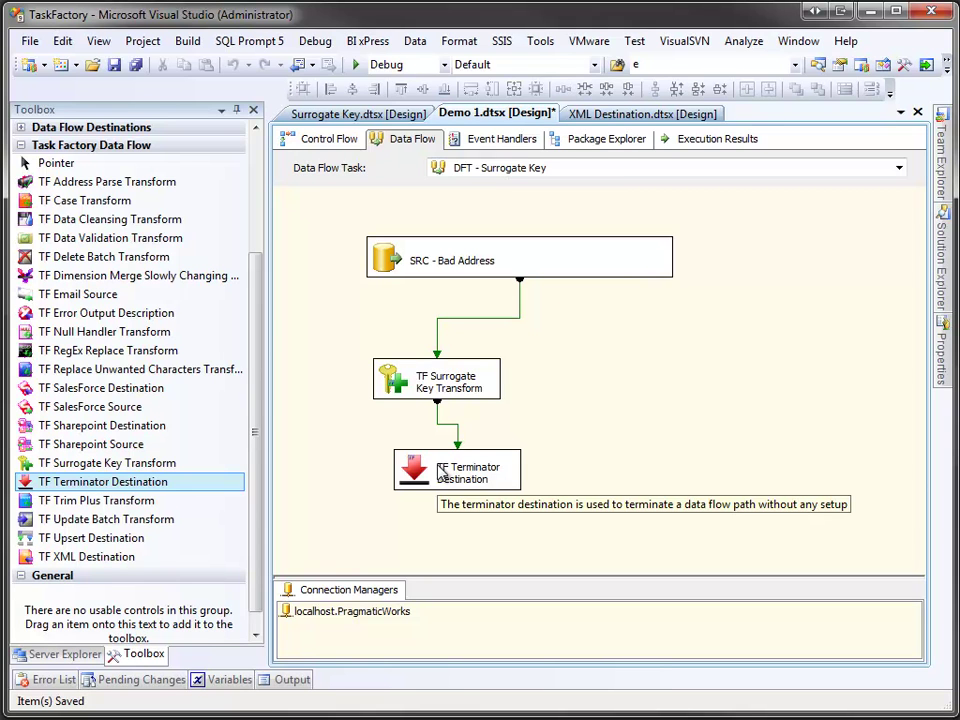
Add a grid data viewer to the path between the surrogate key transform and the terminator destination
click(450, 424)
right_click(450, 424)
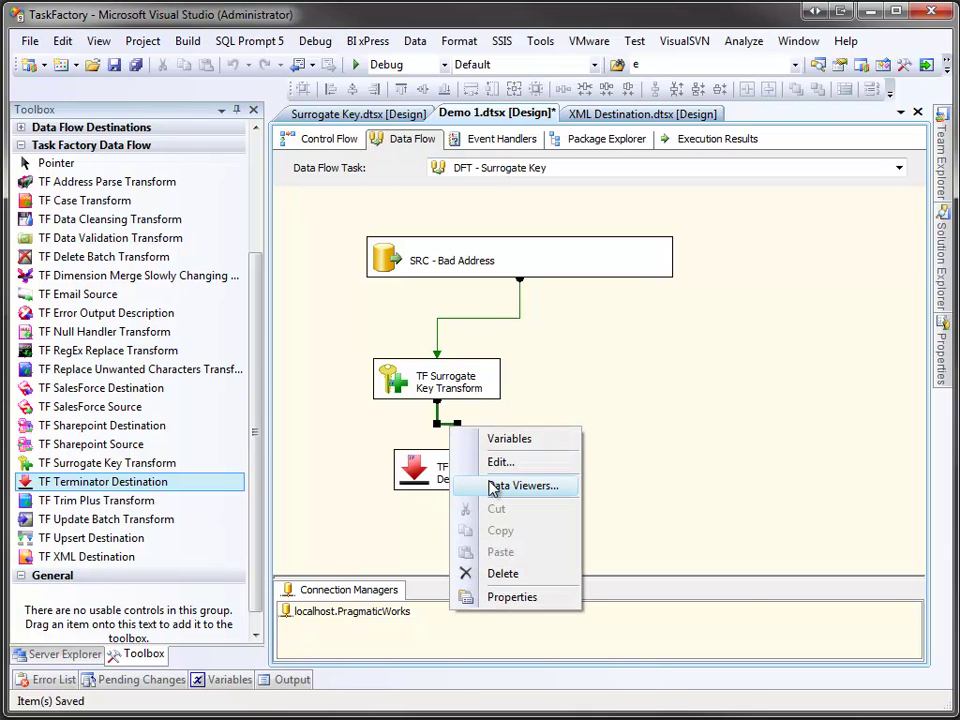
click(522, 486)
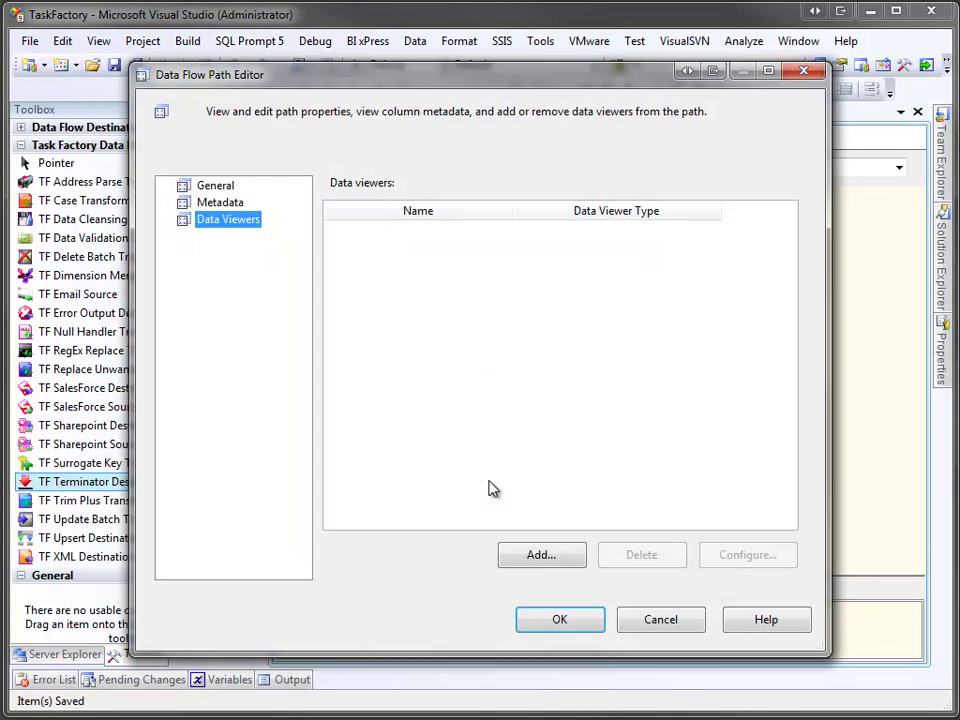
click(527, 556)
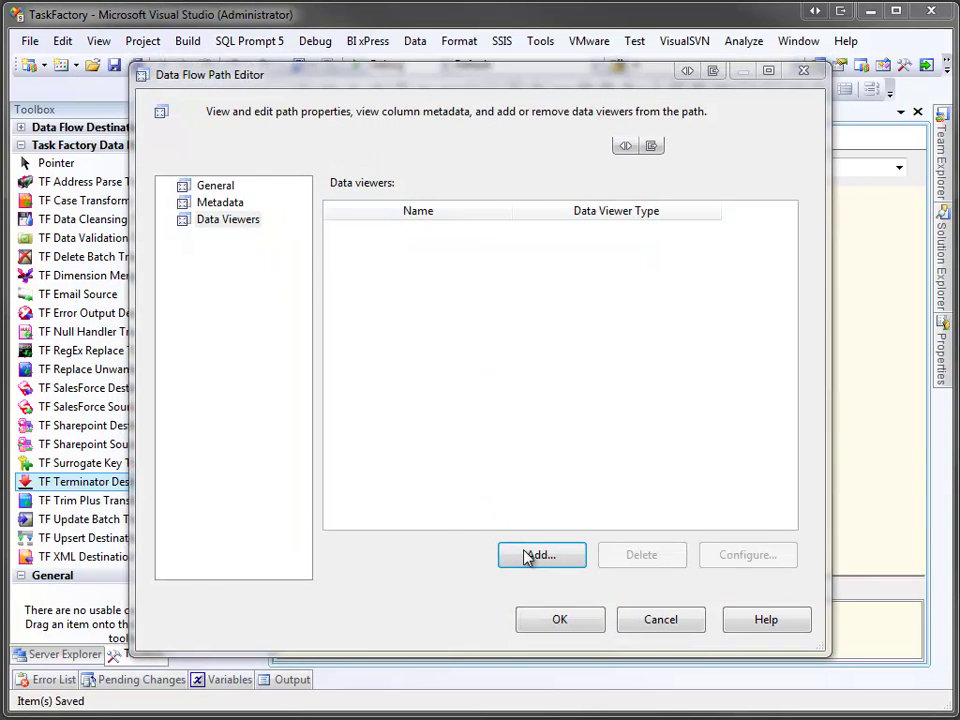
click(499, 552)
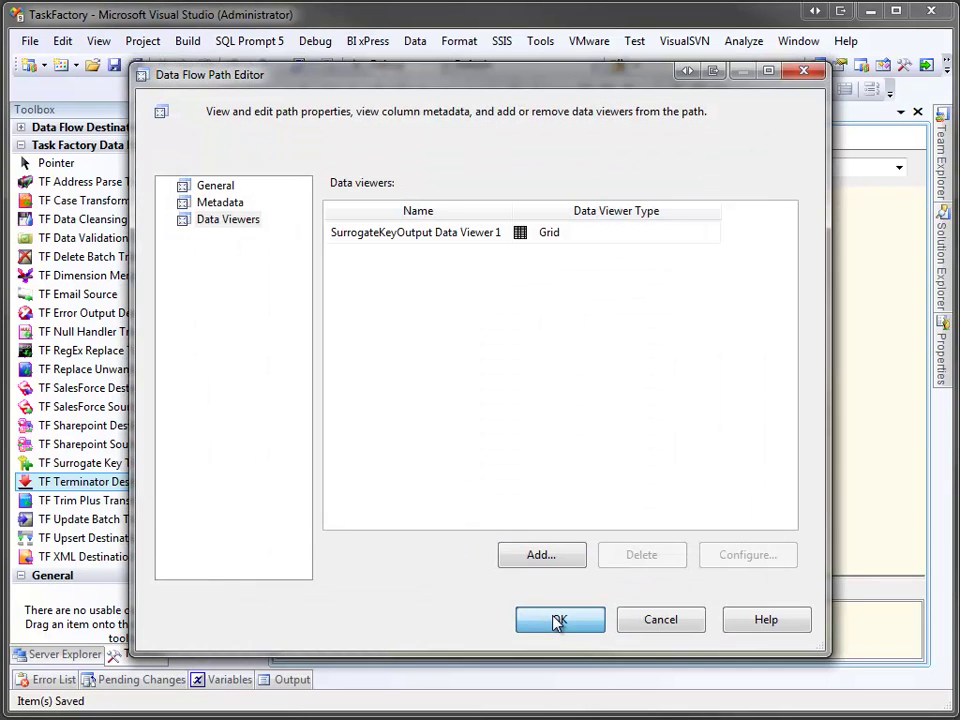
click(556, 619)
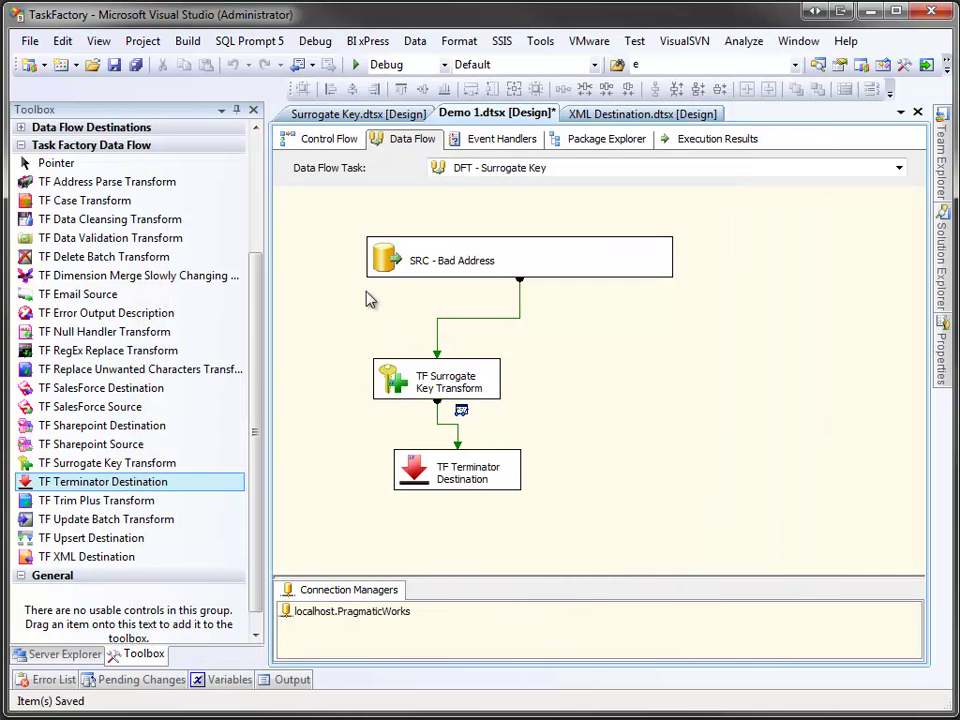
Make all three data flow components the same width and align their left edges
drag(337, 187, 540, 508)
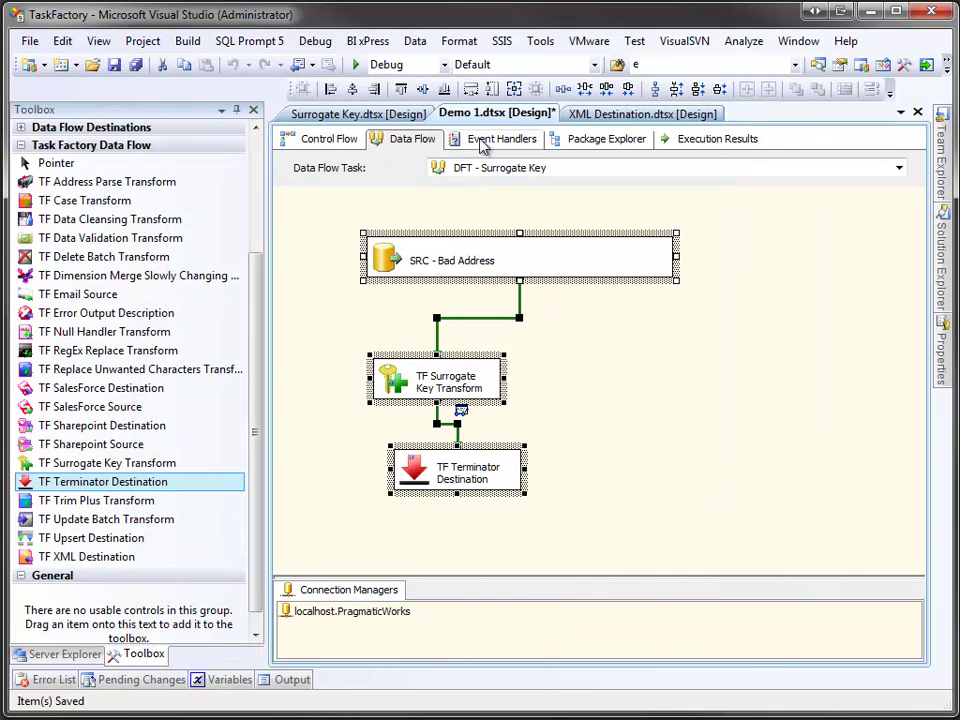
click(471, 89)
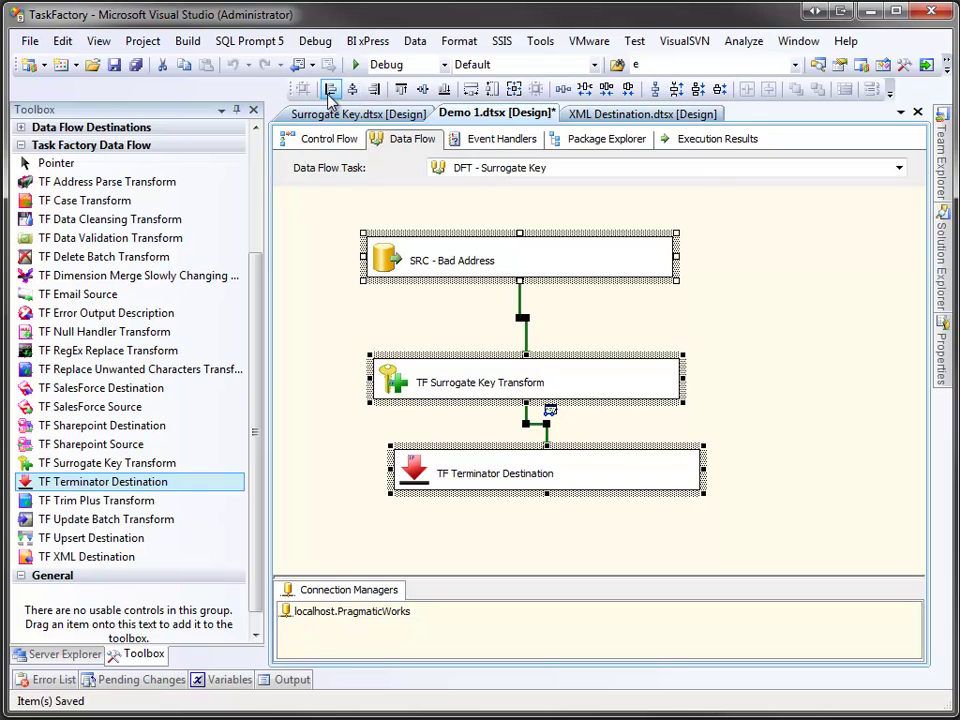
click(330, 89)
click(315, 292)
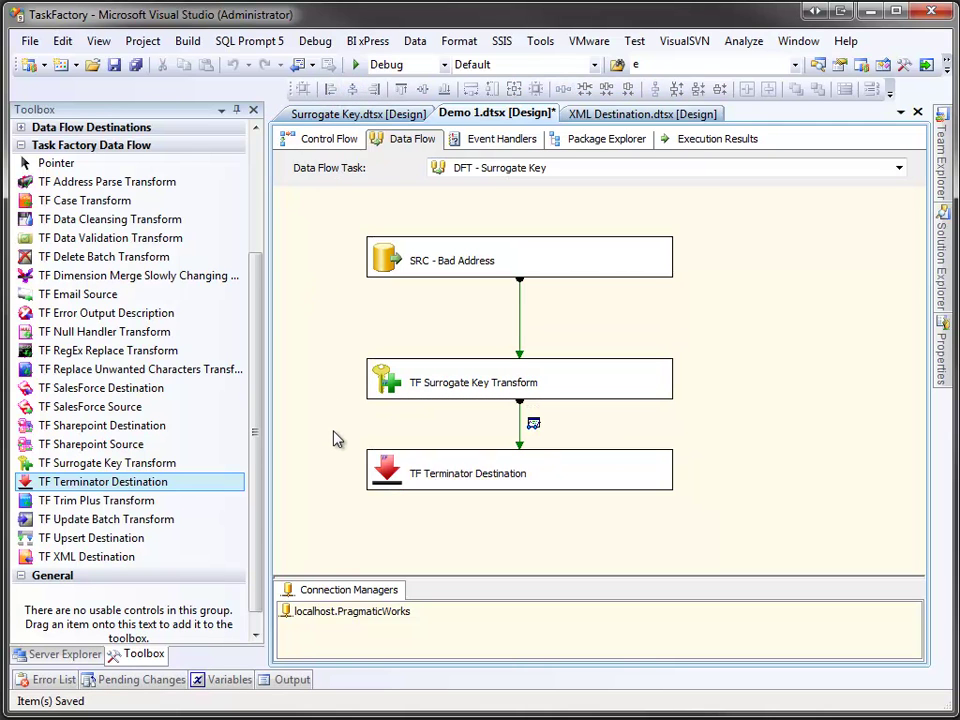
Run the package through to completion, checking the BadAddressSK values in the data viewer, and stop debugging
click(354, 64)
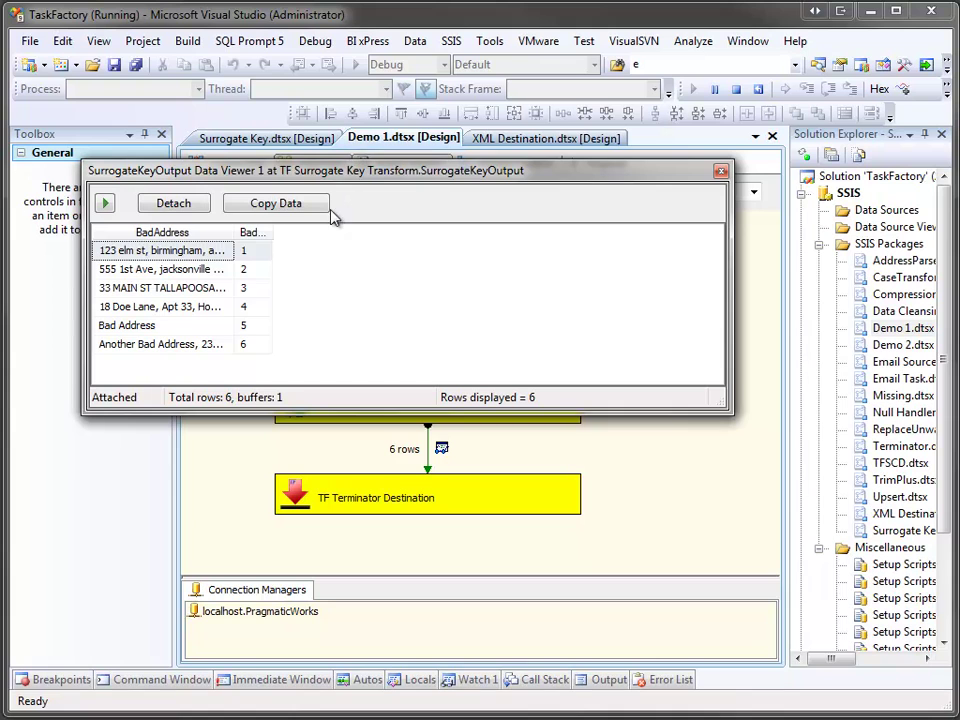
drag(268, 232, 345, 236)
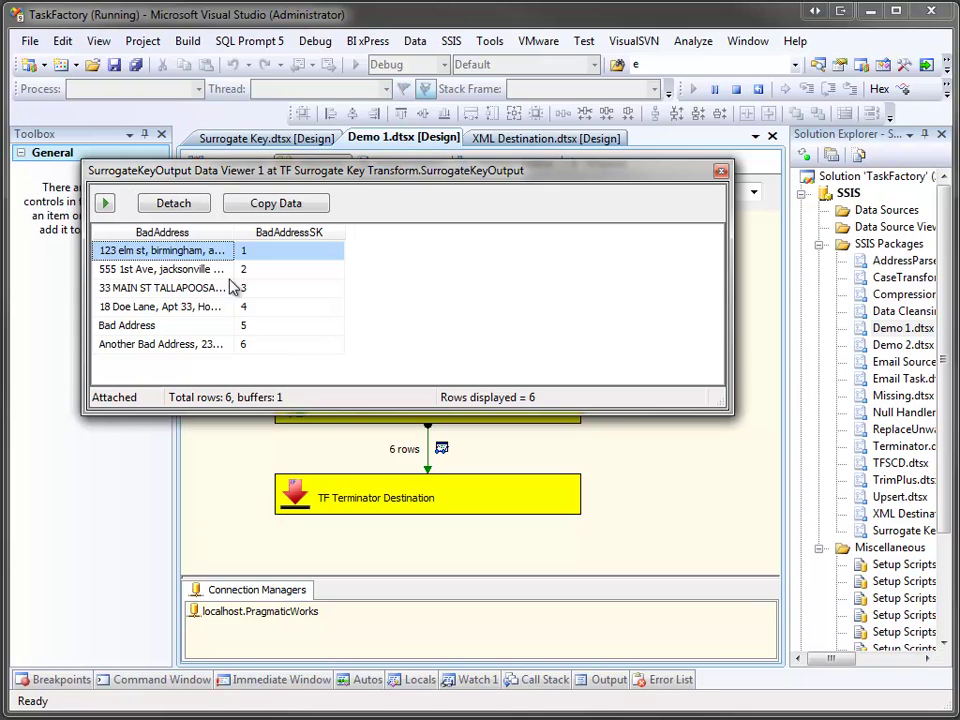
click(106, 204)
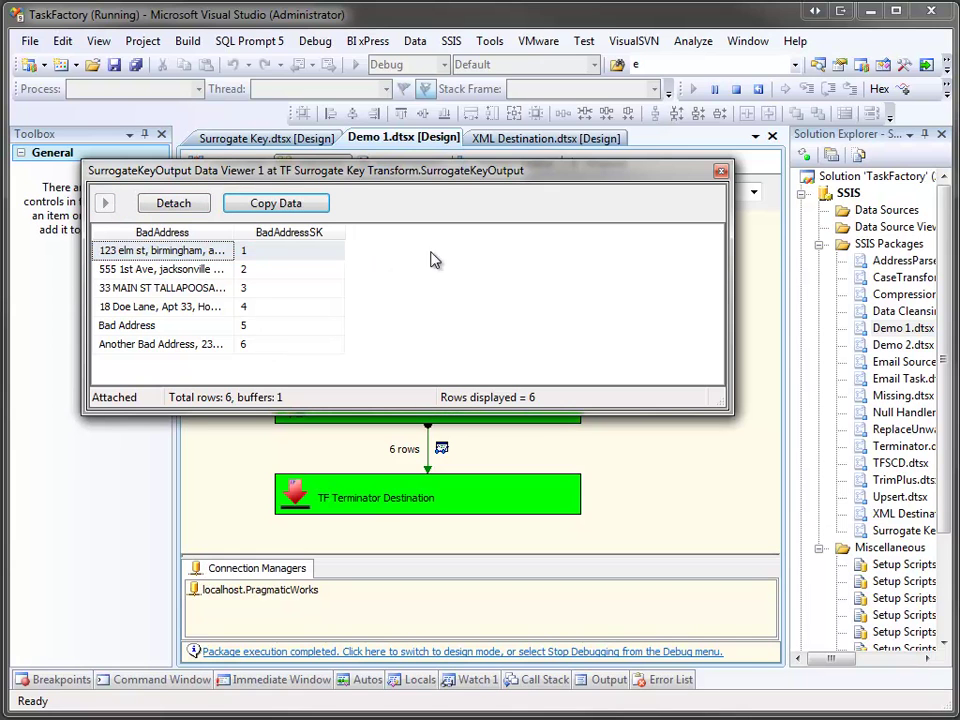
click(721, 175)
click(736, 89)
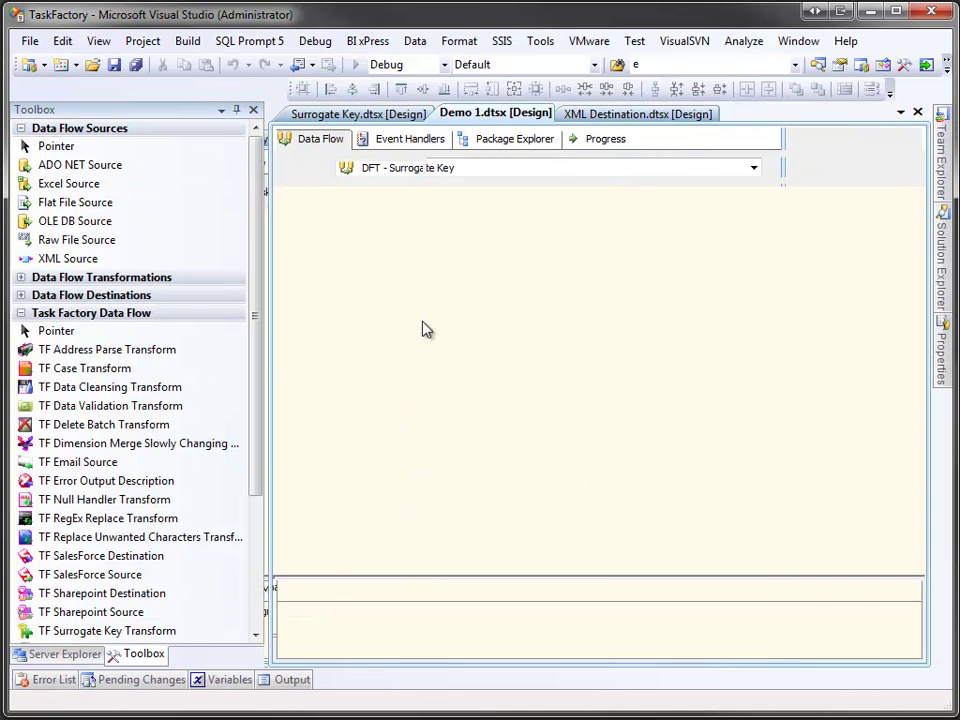
Reopen the TF Surrogate Key Transform settings and change the seed to 100
click(400, 390)
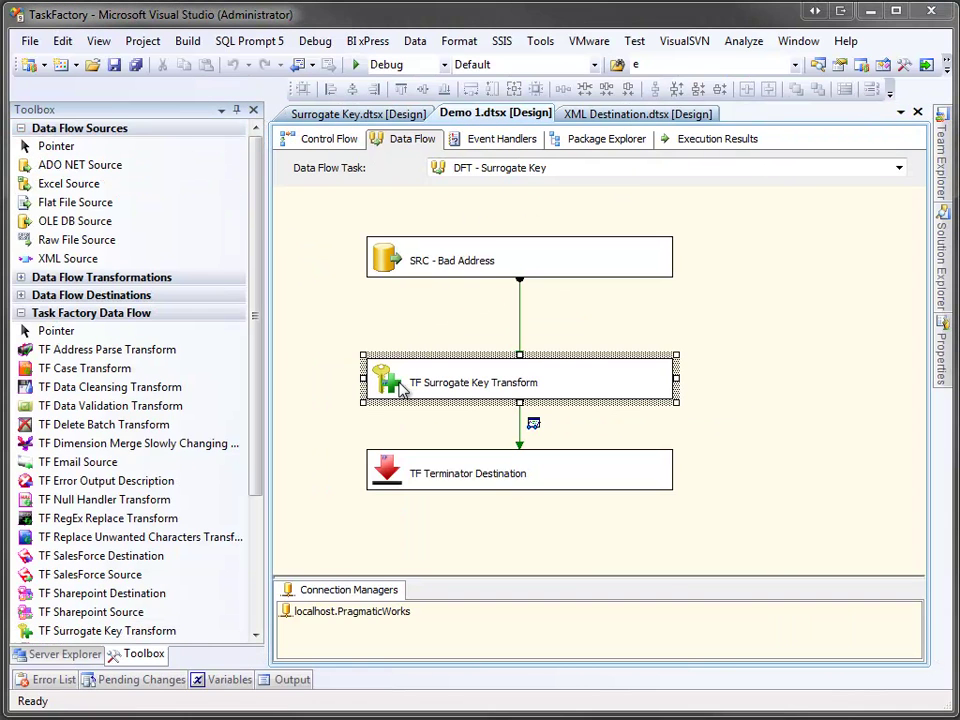
double_click(401, 390)
click(743, 318)
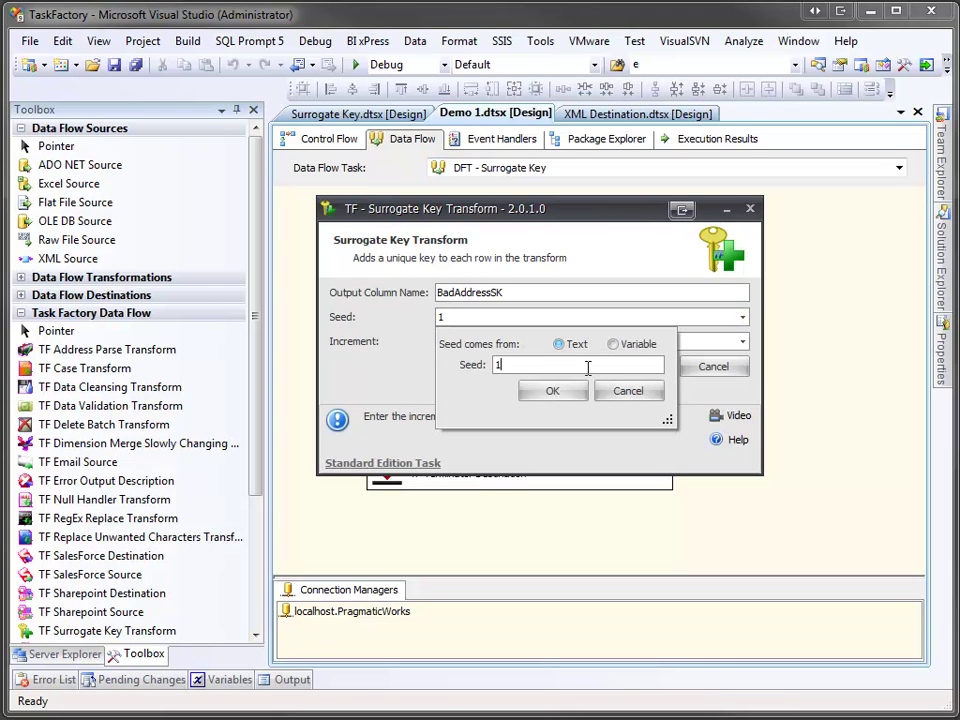
text(00)
click(576, 392)
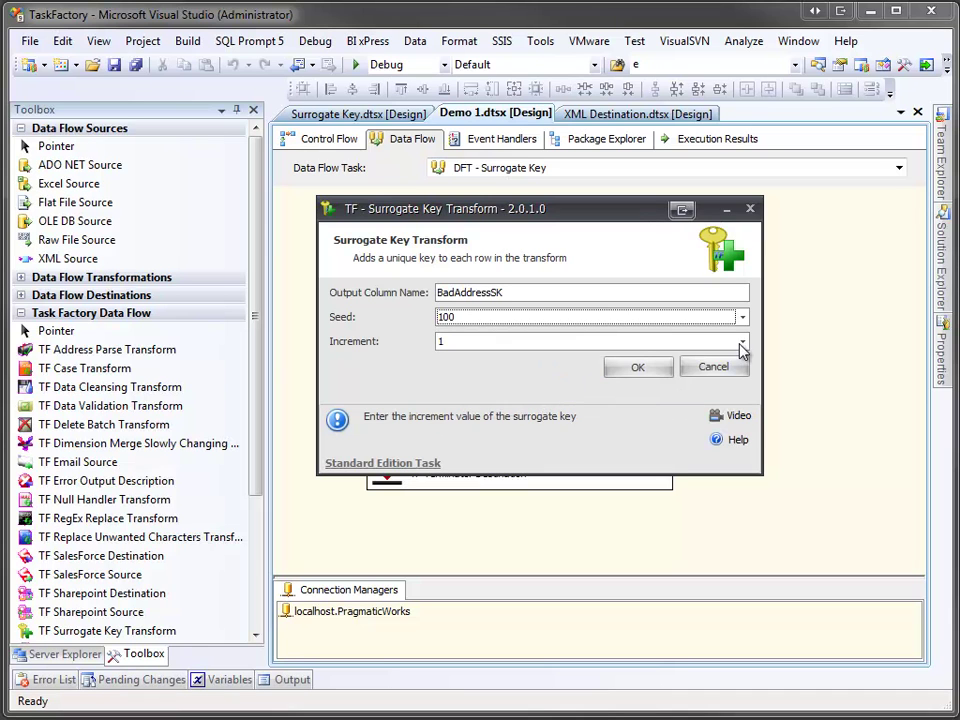
Change the surrogate key increment to 10 and accept the transform's settings
click(743, 342)
click(580, 390)
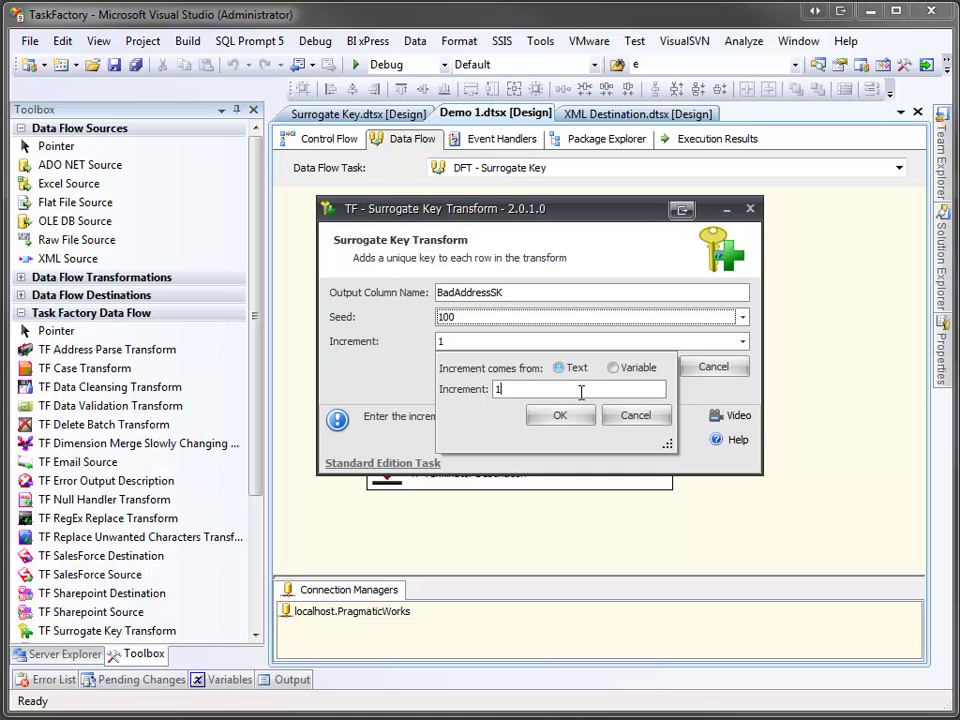
text(0)
click(560, 416)
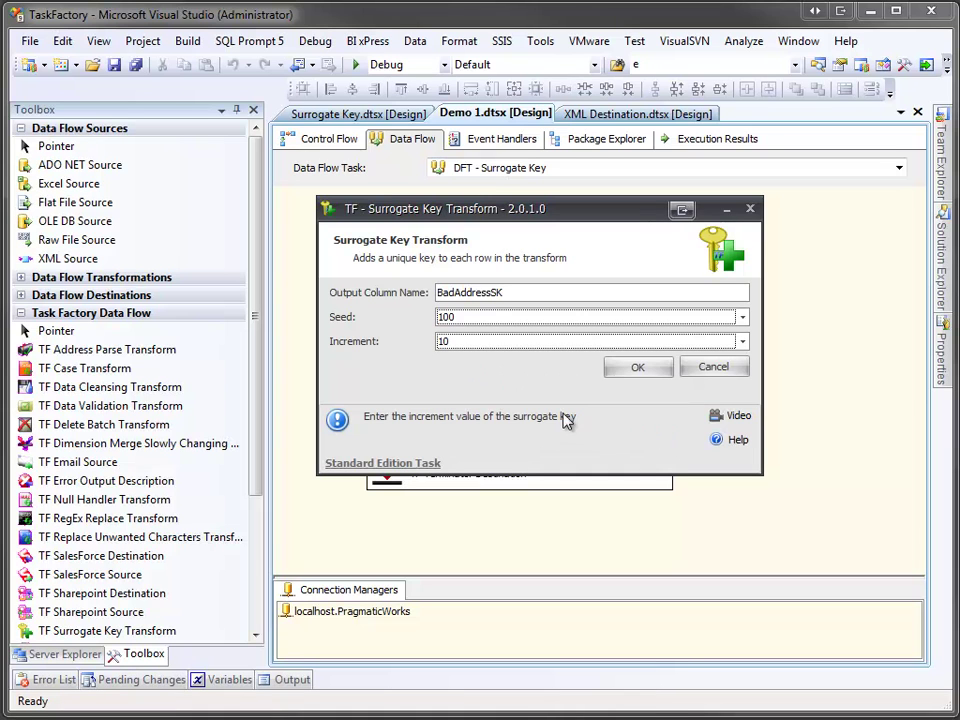
click(625, 369)
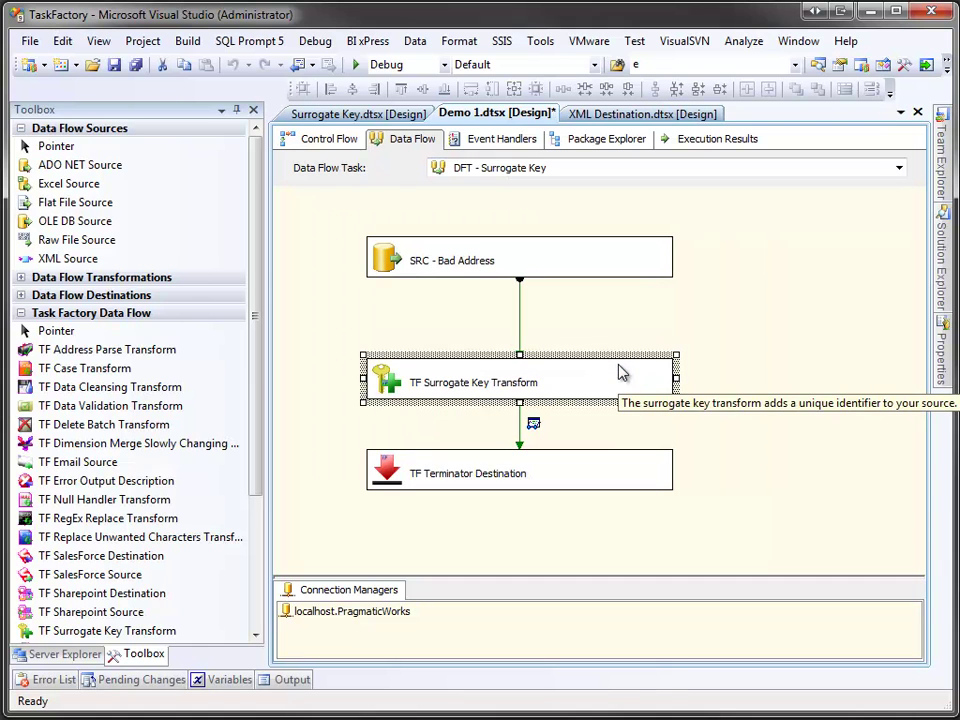
Run the package again to completion, check the new BadAddressSK values in the data viewer, and close the viewer
click(357, 64)
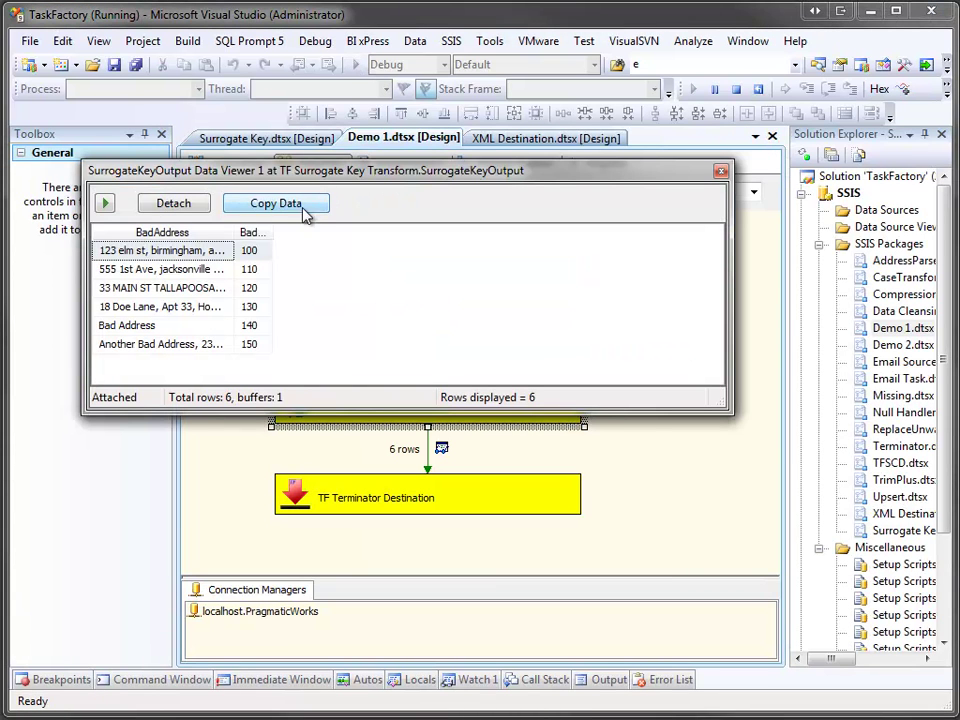
drag(272, 232, 313, 240)
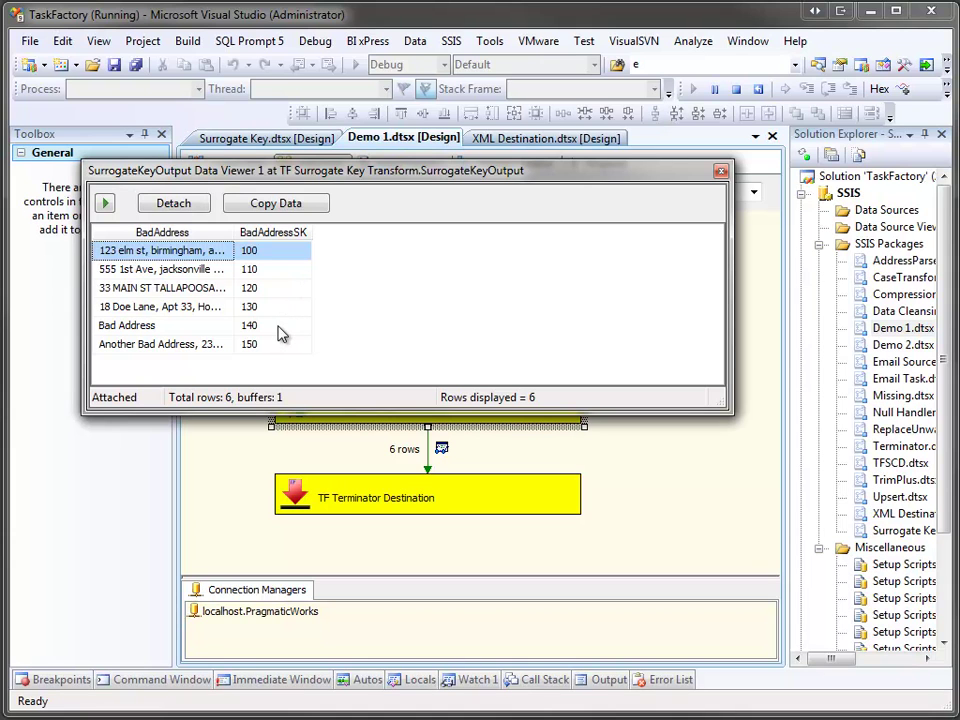
click(106, 204)
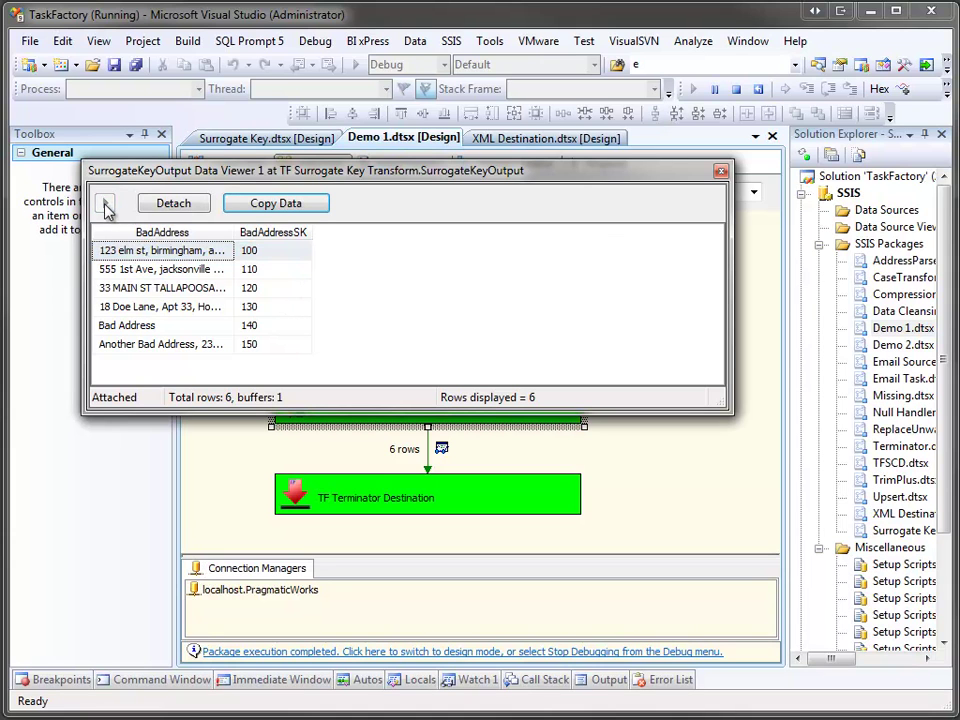
click(722, 174)
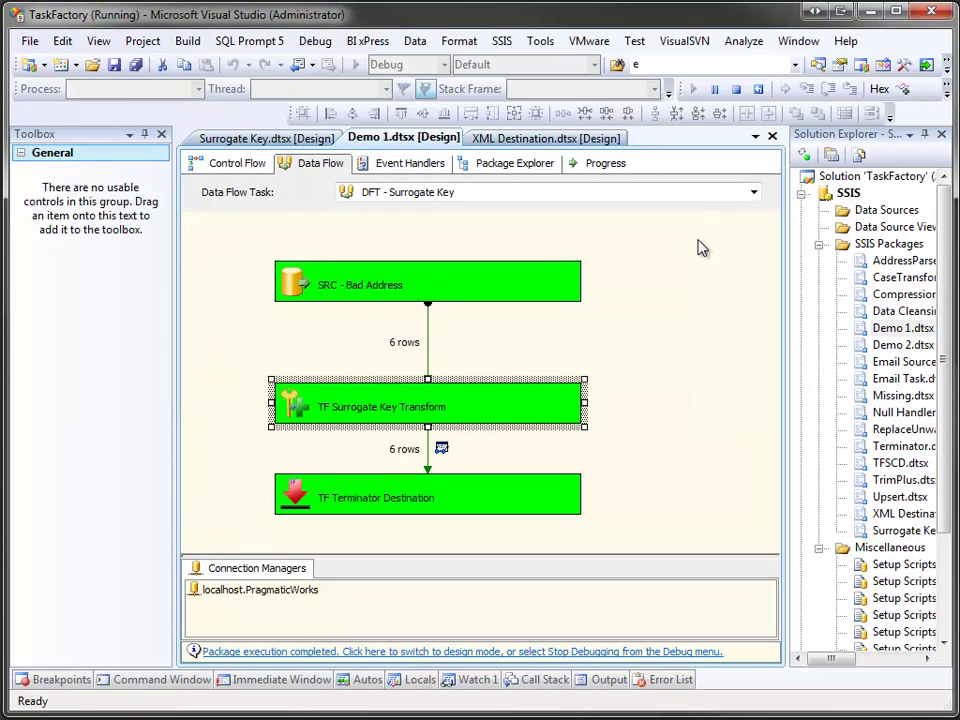